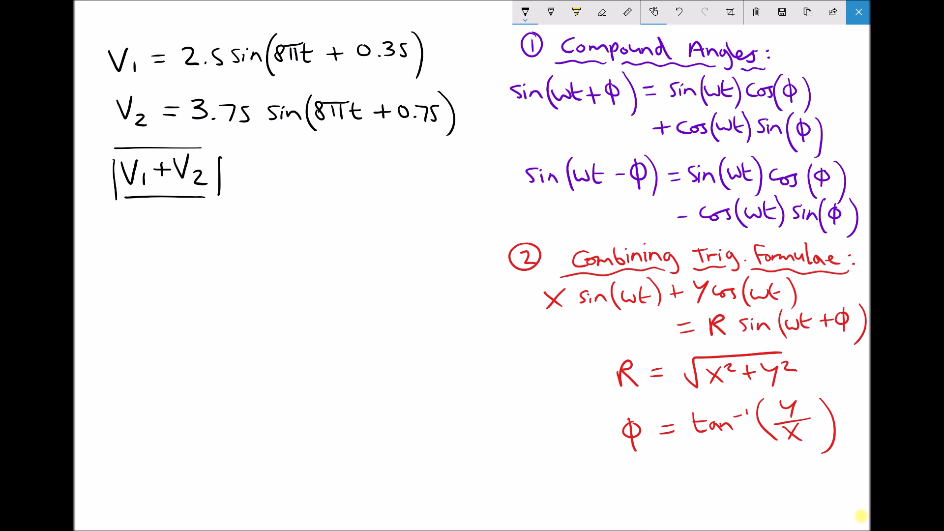
Underline 8πt in V1 and V2, double-underline |V1+V2|, and draw an arrow to the red formula
left_click_drag(275, 71, 303, 69)
left_click_drag(319, 126, 338, 125)
mouse_move(127, 201)
left_mouse_down()
mouse_move(208, 202)
mouse_move(119, 207)
left_mouse_up()
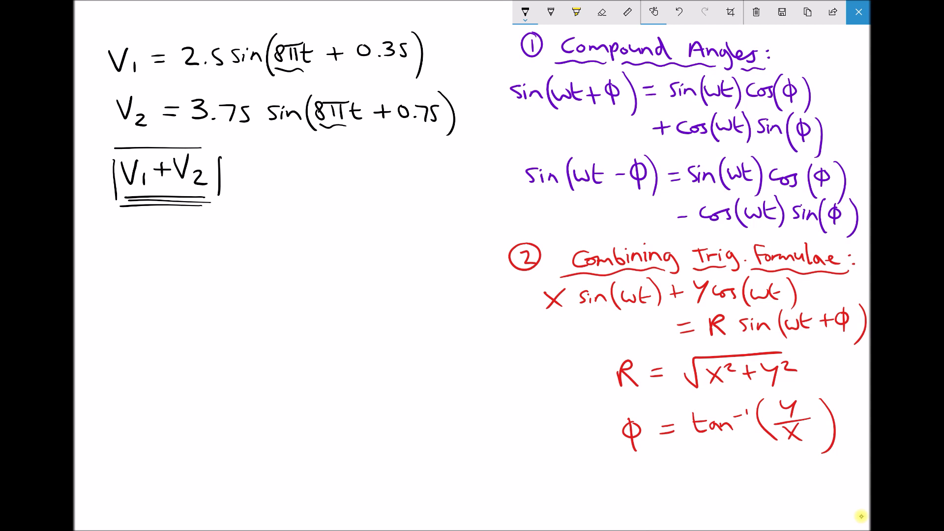
left_click_drag(469, 278, 528, 296)
left_click_drag(504, 298, 528, 294)
Highlight in yellow sin(ωt) + Y cos(ωt), the 8πt, 0.35 and +0.75 terms, and the compound-angle identity
left_click(577, 12)
left_click_drag(799, 294, 569, 293)
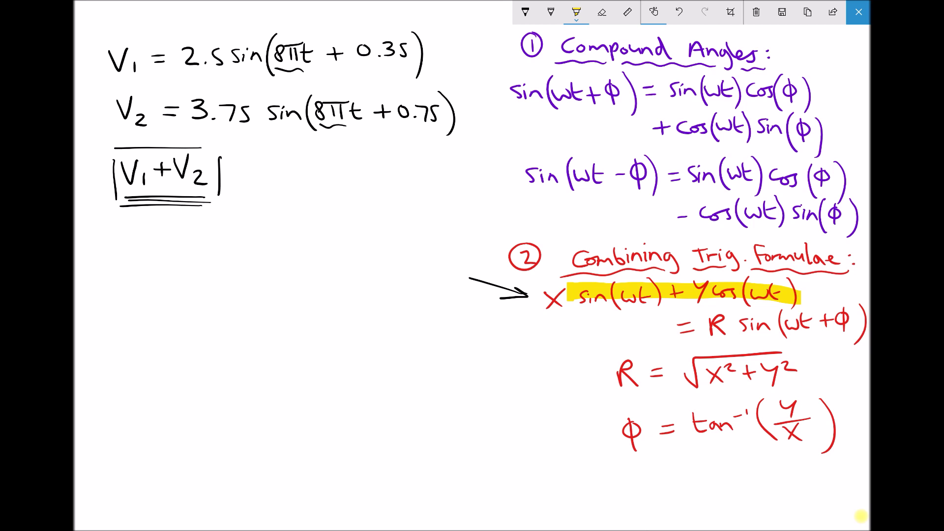
left_click_drag(318, 55, 273, 53)
left_click_drag(411, 50, 352, 50)
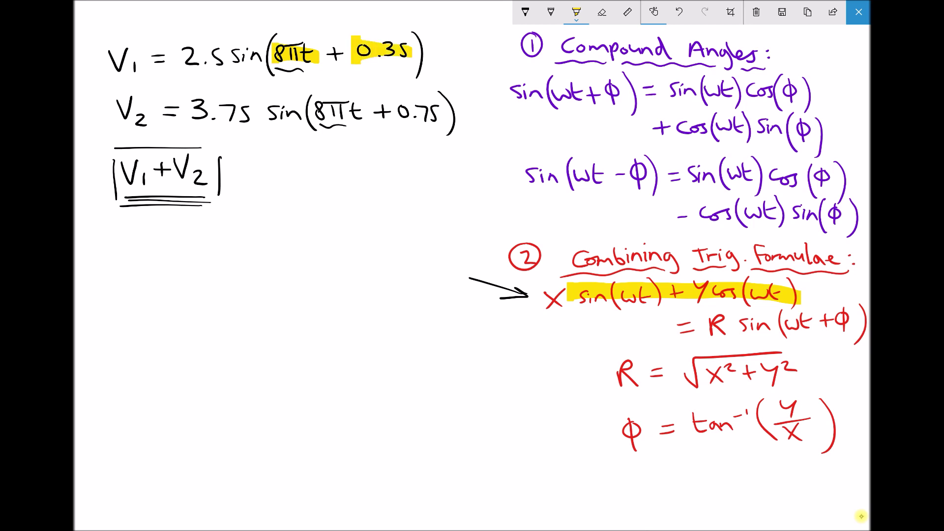
left_click_drag(368, 113, 313, 113)
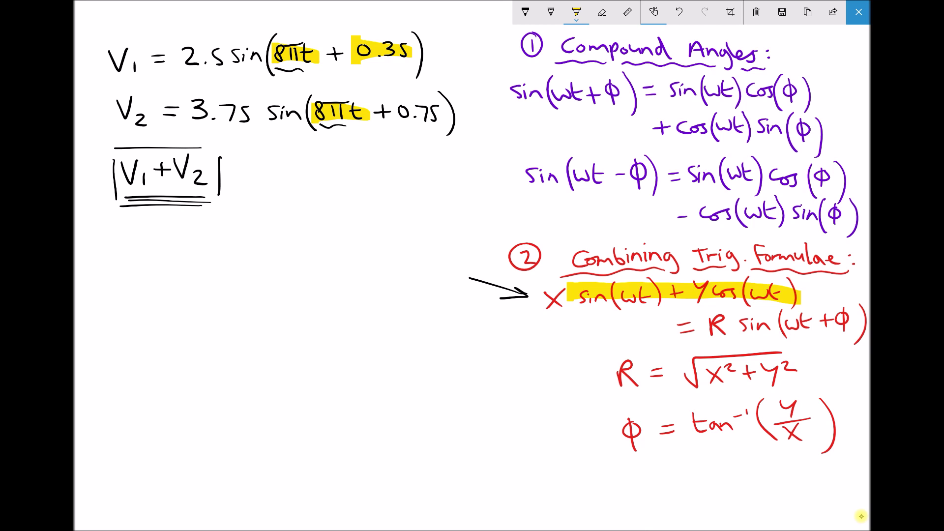
left_click_drag(443, 114, 387, 113)
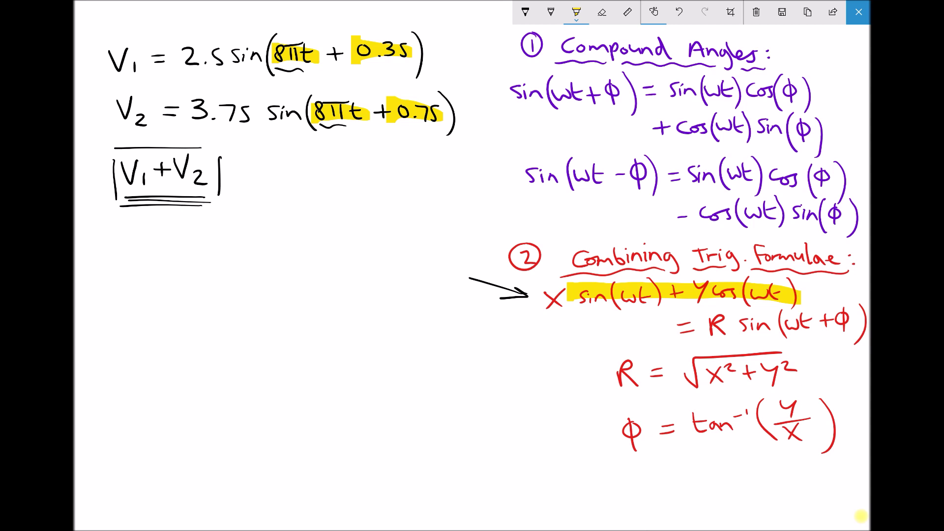
left_click_drag(633, 96, 515, 94)
left_click_drag(806, 94, 669, 91)
left_click_drag(823, 134, 659, 128)
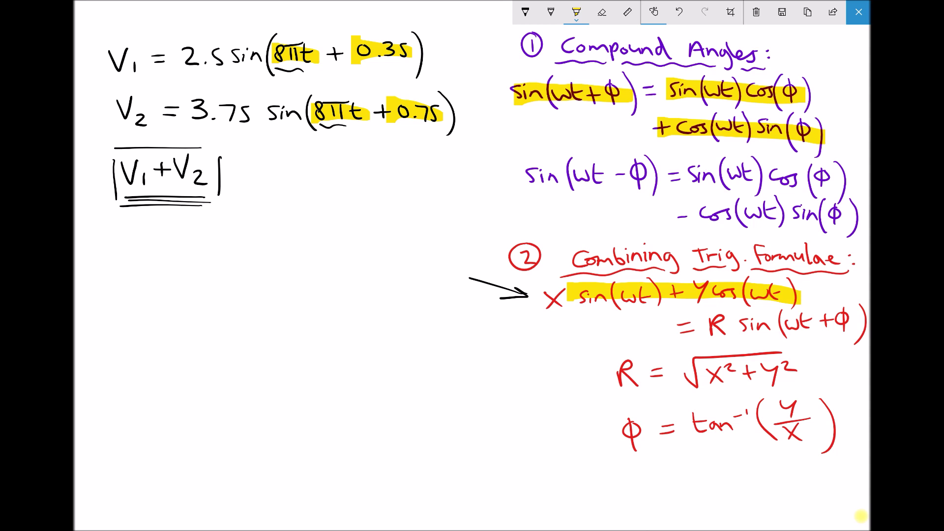
Draw black ballpoint brackets around the 2.5 amplitude in V1
left_click(525, 11)
mouse_move(177, 37)
left_mouse_down()
mouse_move(171, 62)
mouse_move(183, 77)
left_mouse_up()
left_click_drag(220, 39, 221, 74)
Write V1 = 2.5 sin(8πt) cos(0.35), underlining sin(ωt) and cos(φ) in the identity
mouse_move(109, 233)
left_mouse_down()
mouse_move(132, 258)
mouse_move(157, 239)
mouse_move(163, 246)
mouse_move(185, 234)
mouse_move(204, 243)
left_mouse_up()
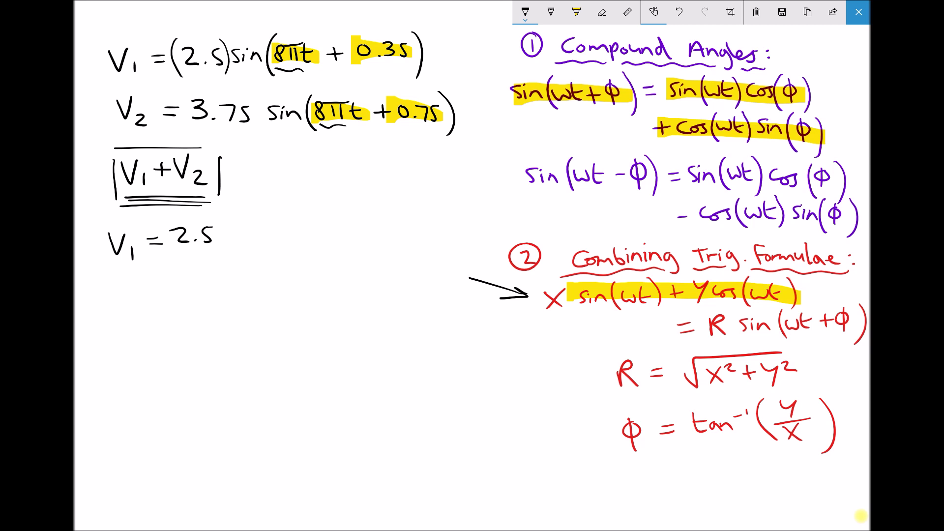
left_click_drag(745, 105, 660, 103)
mouse_move(241, 225)
left_mouse_down()
mouse_move(232, 240)
mouse_move(281, 246)
mouse_move(287, 222)
mouse_move(294, 236)
left_mouse_up()
mouse_move(301, 221)
left_mouse_down()
mouse_move(302, 236)
mouse_move(310, 216)
left_mouse_up()
left_click_drag(310, 215, 320, 234)
mouse_move(310, 227)
left_mouse_down()
mouse_move(324, 225)
mouse_move(325, 244)
left_mouse_up()
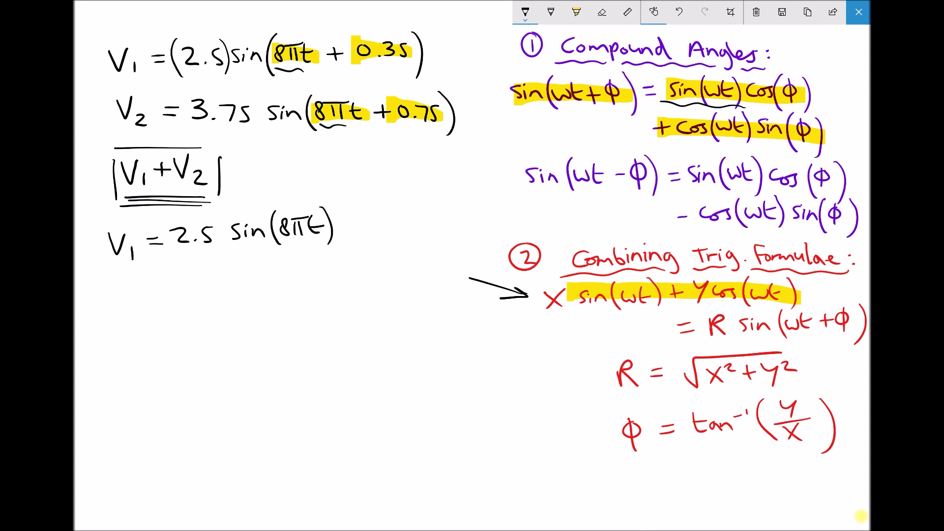
left_click_drag(809, 108, 753, 106)
mouse_move(356, 220)
left_mouse_down()
mouse_move(348, 230)
mouse_move(387, 235)
mouse_move(396, 220)
mouse_move(412, 230)
mouse_move(424, 221)
mouse_move(422, 230)
left_mouse_up()
left_click(405, 231)
left_click_drag(434, 206, 434, 238)
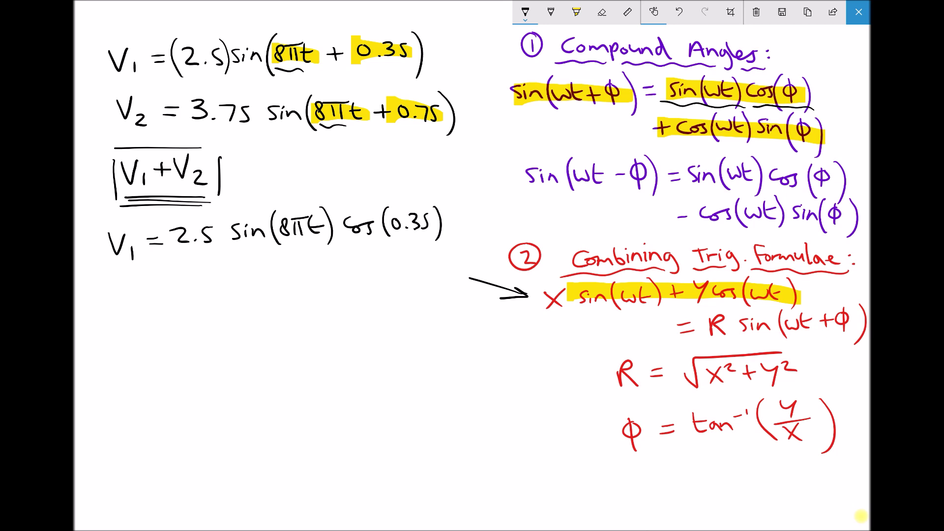
Add + 2.5 cos(8πt) sin(0.35) on the next line, underlining the identity's plus, cos(ωt) and sin(φ)
left_click_drag(654, 142, 672, 140)
mouse_move(169, 261)
left_mouse_down()
mouse_move(169, 280)
mouse_move(199, 265)
mouse_move(214, 277)
left_mouse_up()
left_click_drag(215, 261, 225, 260)
left_click_drag(746, 143, 677, 144)
mouse_move(247, 261)
left_mouse_down()
mouse_move(242, 274)
mouse_move(279, 283)
mouse_move(287, 258)
mouse_move(296, 276)
left_mouse_up()
mouse_move(290, 258)
left_mouse_down()
mouse_move(307, 255)
mouse_move(315, 274)
left_mouse_up()
mouse_move(304, 266)
left_mouse_down()
mouse_move(318, 250)
mouse_move(323, 288)
left_mouse_up()
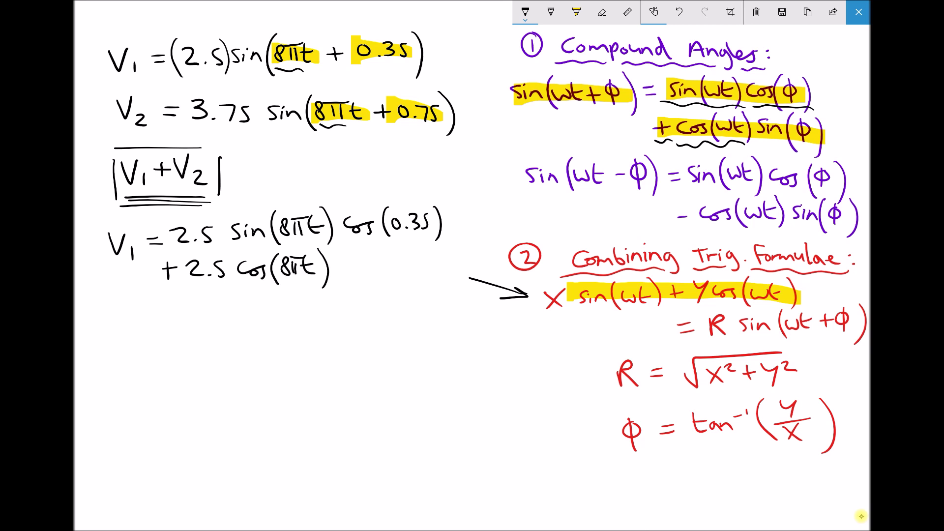
left_click_drag(757, 144, 788, 144)
mouse_move(353, 259)
left_mouse_down()
mouse_move(346, 273)
mouse_move(394, 277)
mouse_move(397, 258)
mouse_move(422, 270)
left_mouse_up()
mouse_move(436, 247)
left_mouse_down()
mouse_move(443, 270)
mouse_move(435, 280)
left_mouse_up()
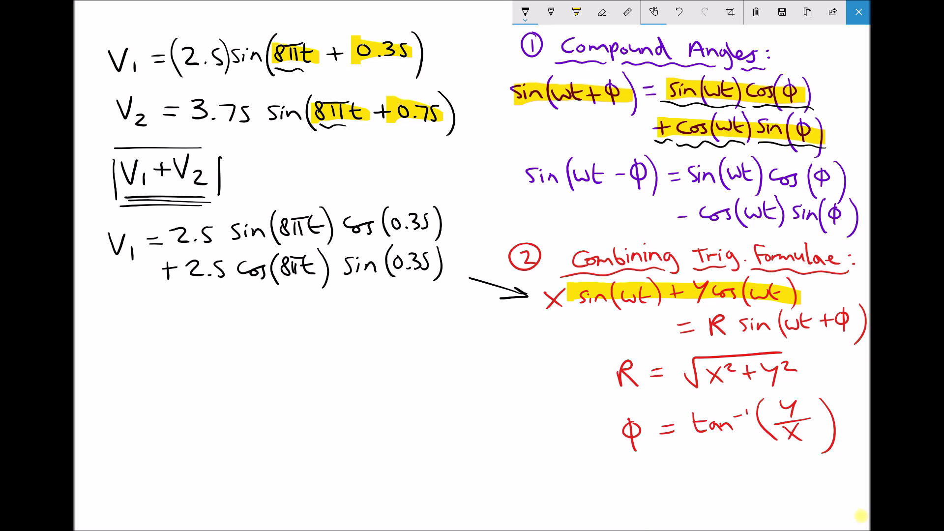